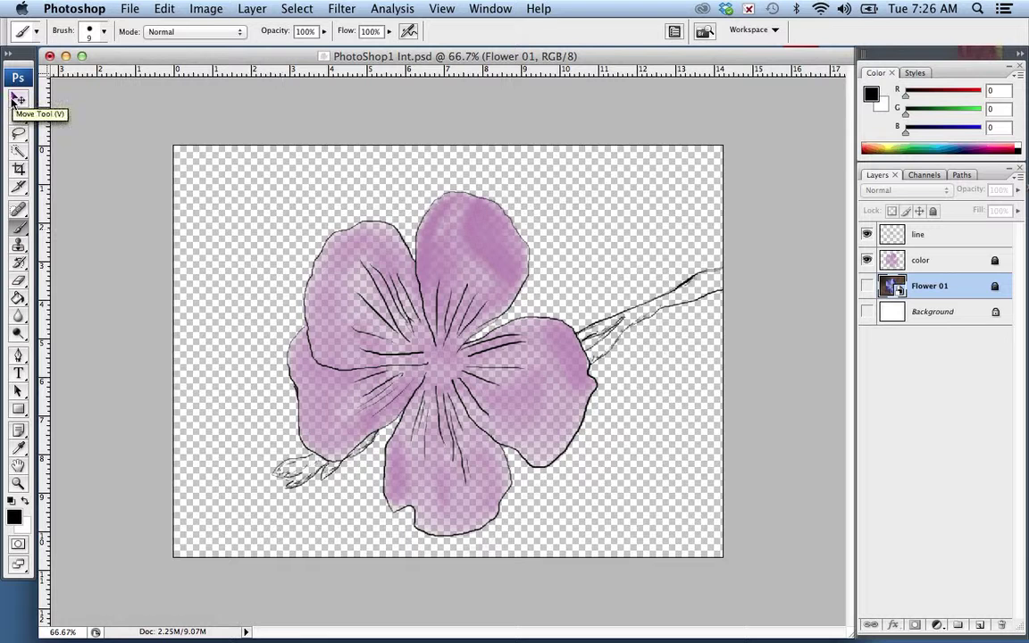
Step: Draw extra black contour strokes along the flower's stem on the line layer and lock the layer completely
left_click(210, 299)
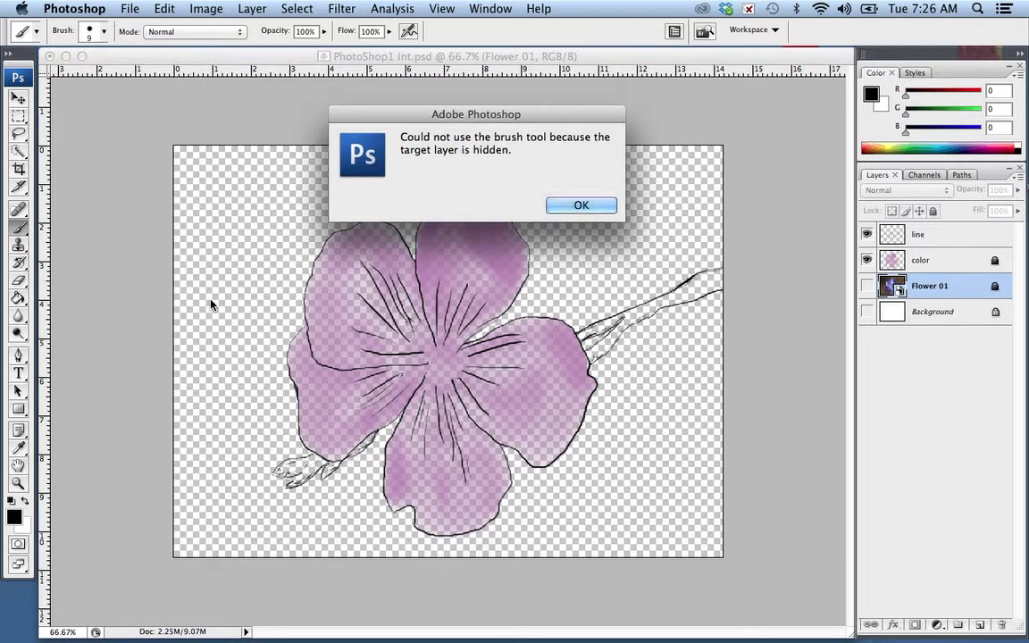
left_click(580, 206)
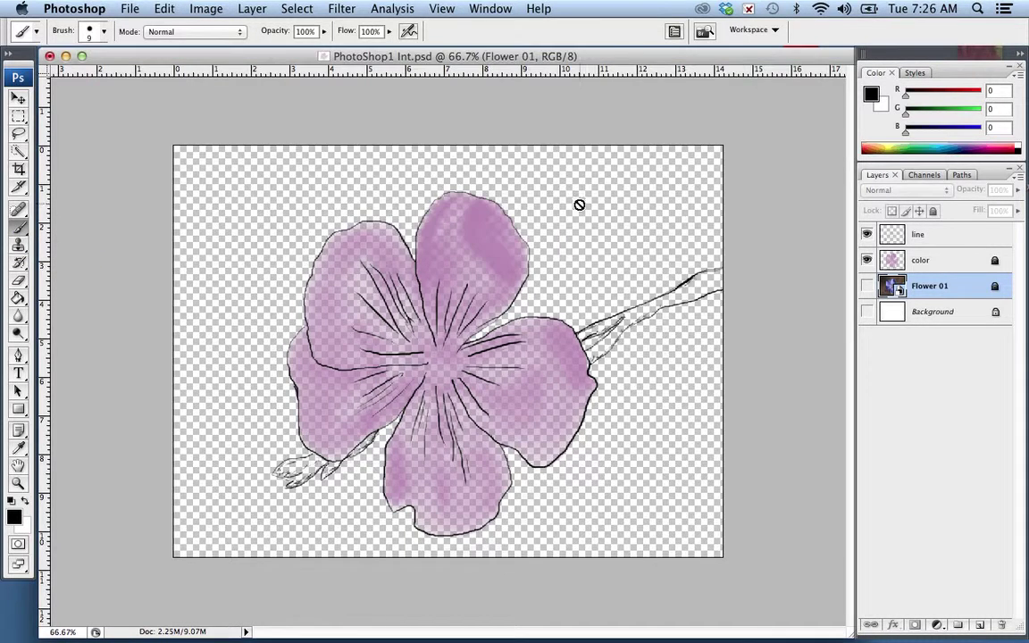
left_click(980, 237)
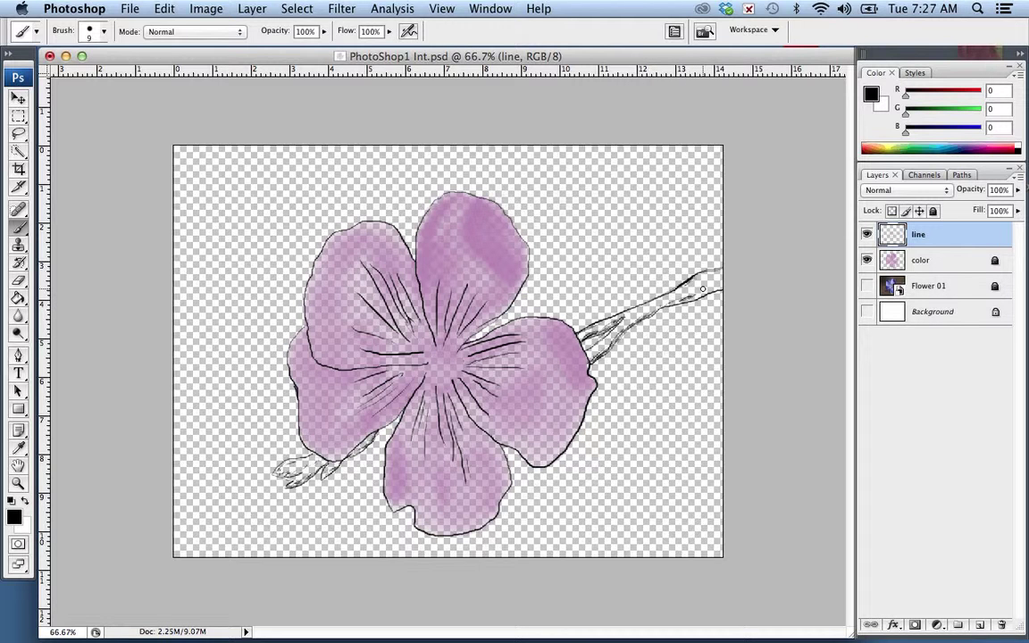
left_click_drag(714, 286, 722, 288)
left_click(933, 211)
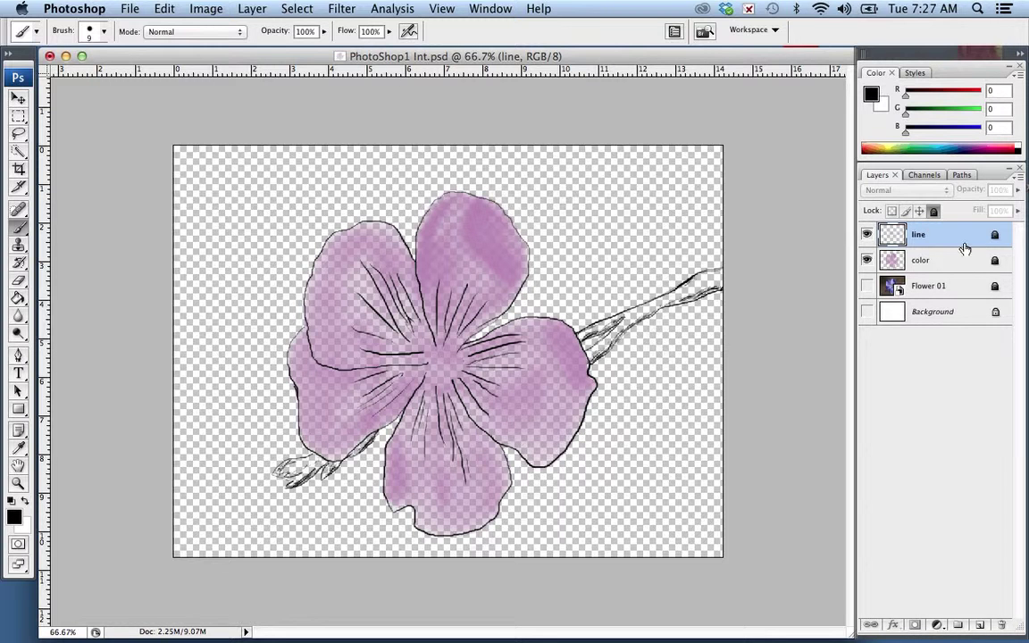
Step: Unlock the color layer and choose a blue foreground color with RGB values 0, 102, 153
left_click(893, 258)
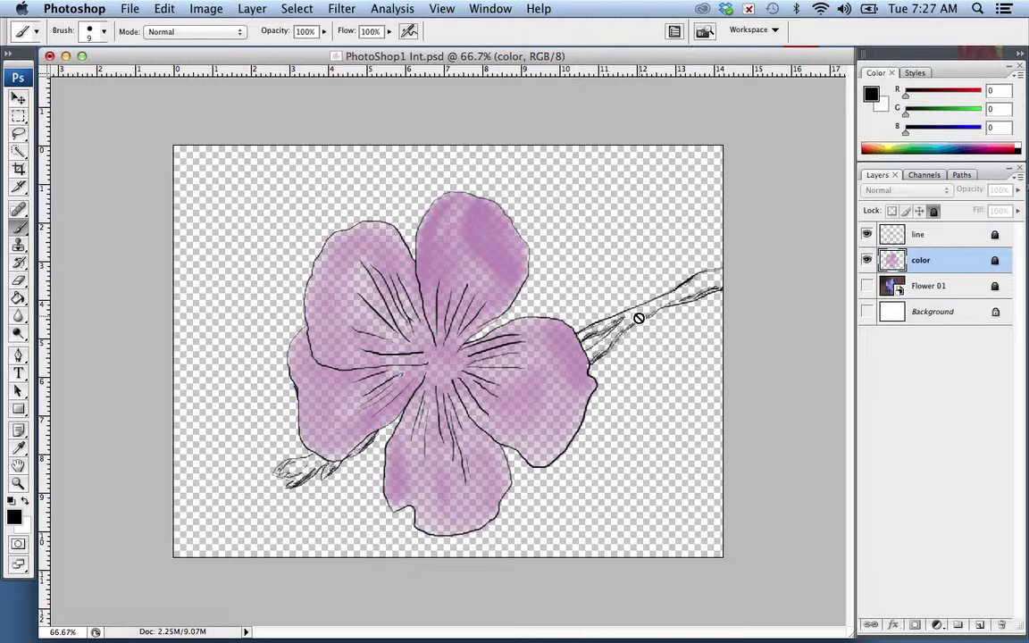
left_click(934, 211)
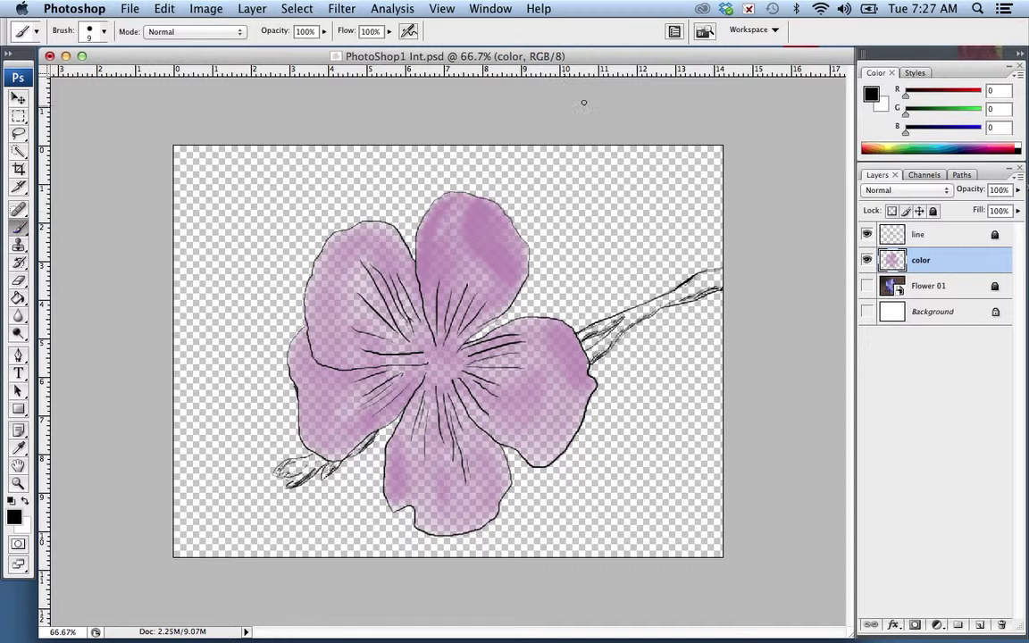
left_click(947, 129)
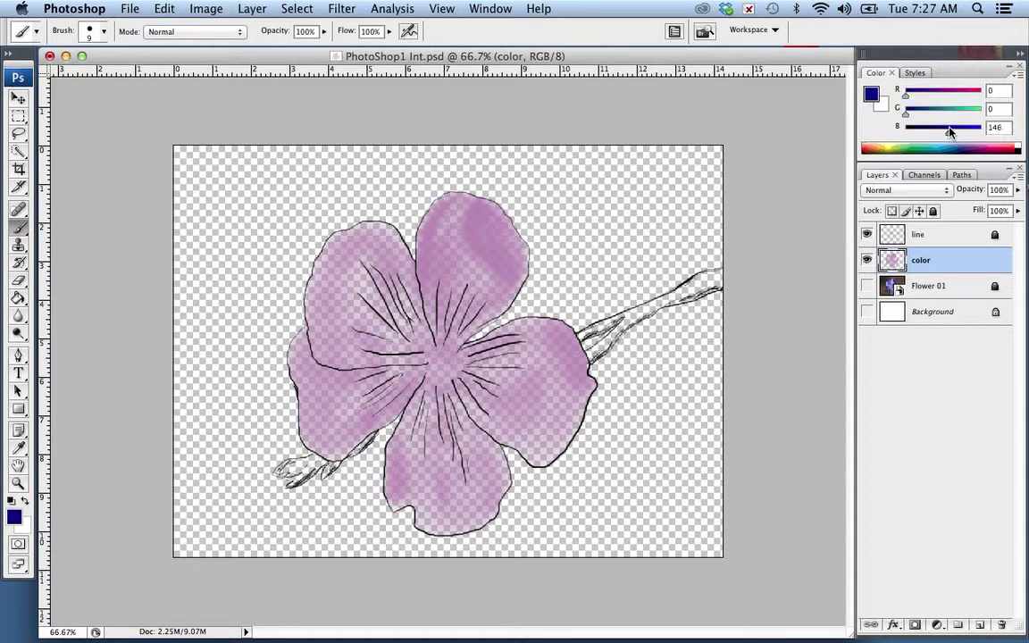
left_click(960, 146)
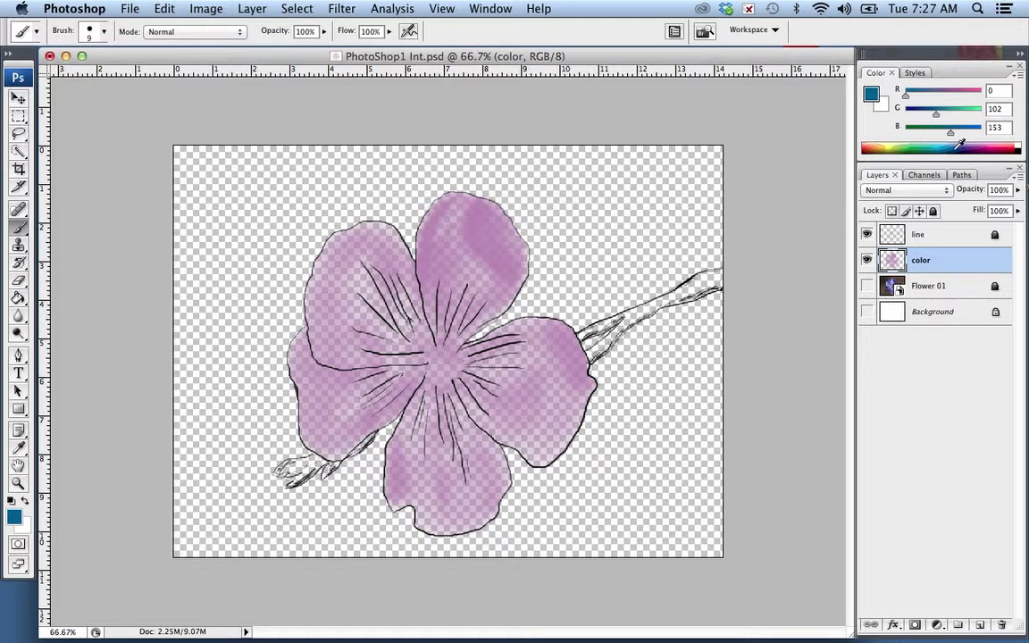
left_click_drag(960, 143, 956, 143)
Step: Configure the brush as a soft 42 px airbrush with 12% hardness, 41% flow and 41% opacity
left_click(104, 33)
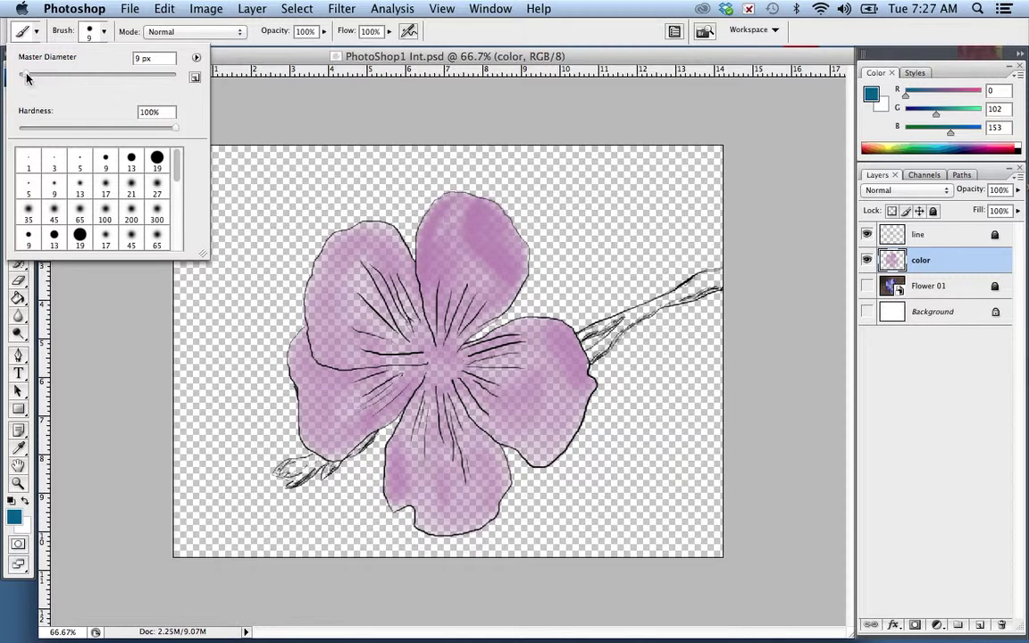
mouse_move(25, 77)
left_mouse_down()
mouse_move(60, 71)
mouse_move(52, 77)
left_mouse_up()
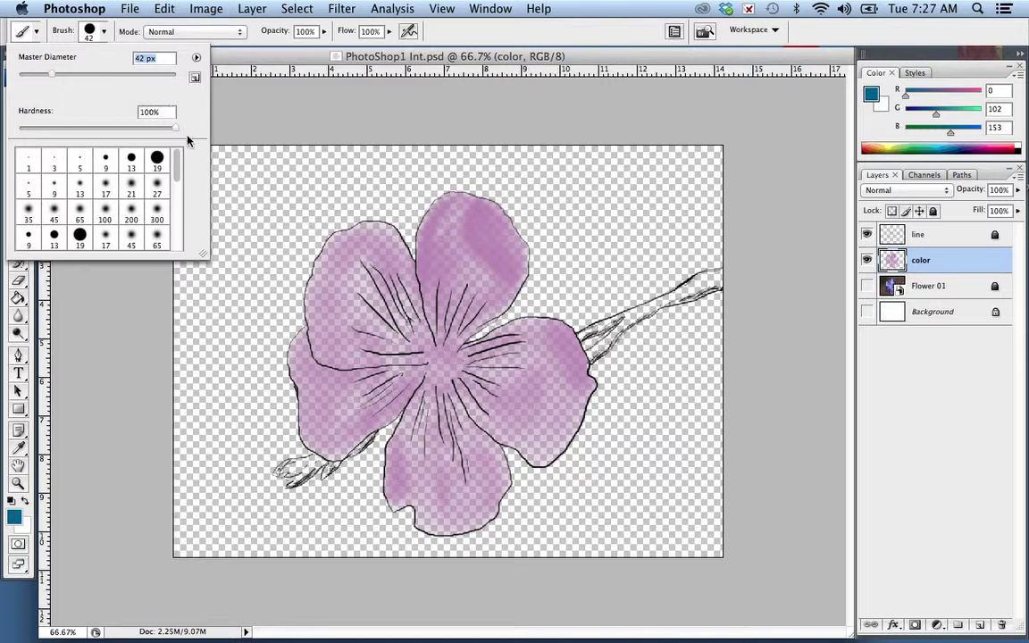
left_click_drag(178, 132, 38, 131)
left_click(369, 33)
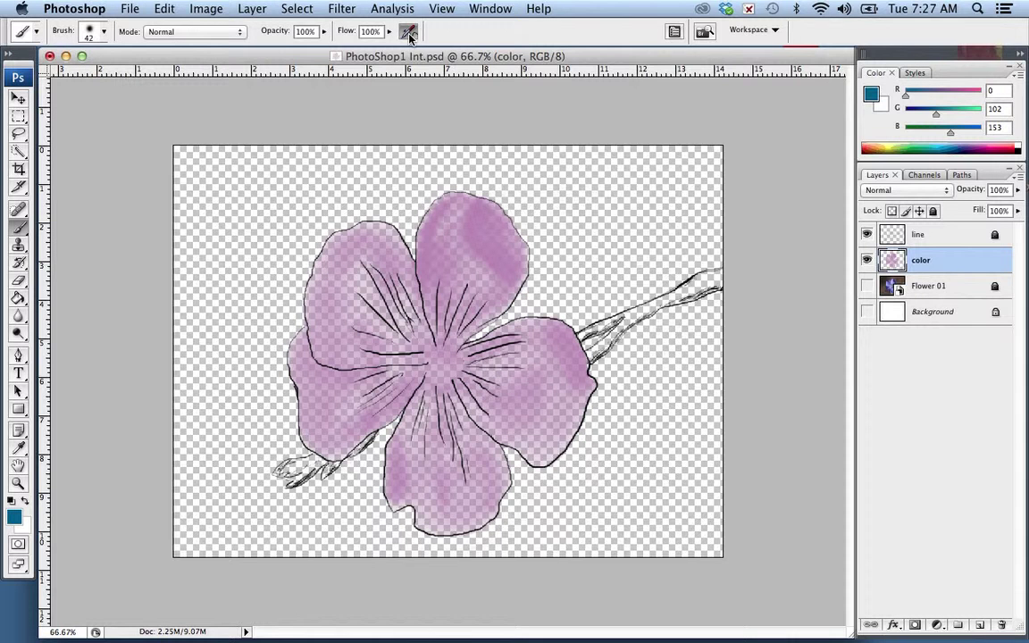
left_click(389, 32)
left_click_drag(391, 47, 279, 60)
left_click(322, 32)
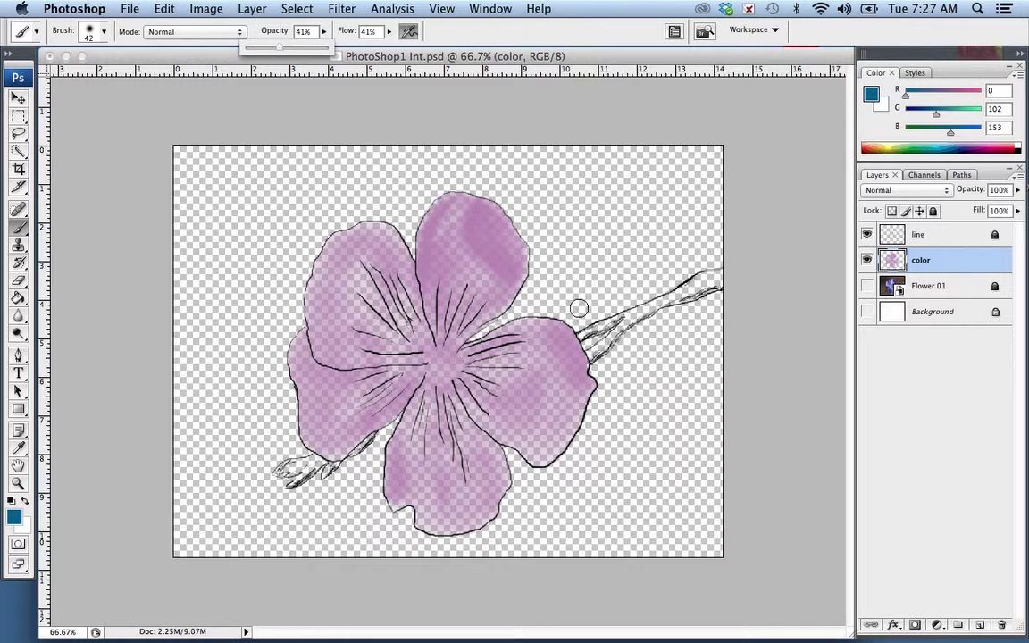
Step: Paint the stem and the small bud blue on the color layer, adding darker shading to the stem, and lock the layer
left_click(644, 310)
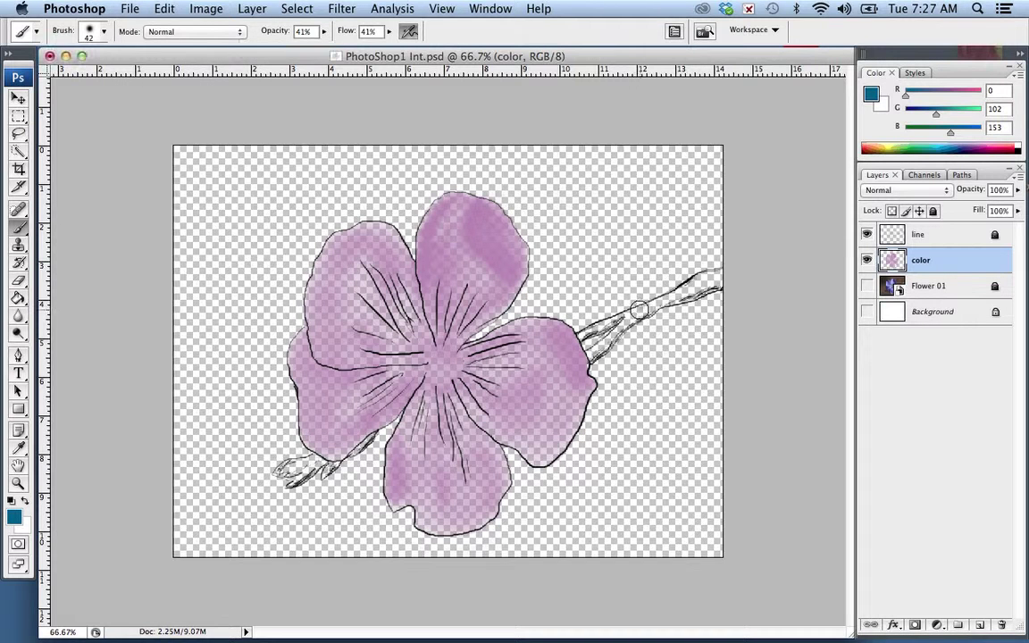
mouse_move(658, 306)
left_mouse_down()
mouse_move(628, 319)
mouse_move(696, 282)
mouse_move(679, 293)
mouse_move(708, 278)
mouse_move(674, 302)
mouse_move(699, 281)
mouse_move(713, 279)
mouse_move(678, 297)
mouse_move(722, 282)
mouse_move(588, 337)
left_mouse_up()
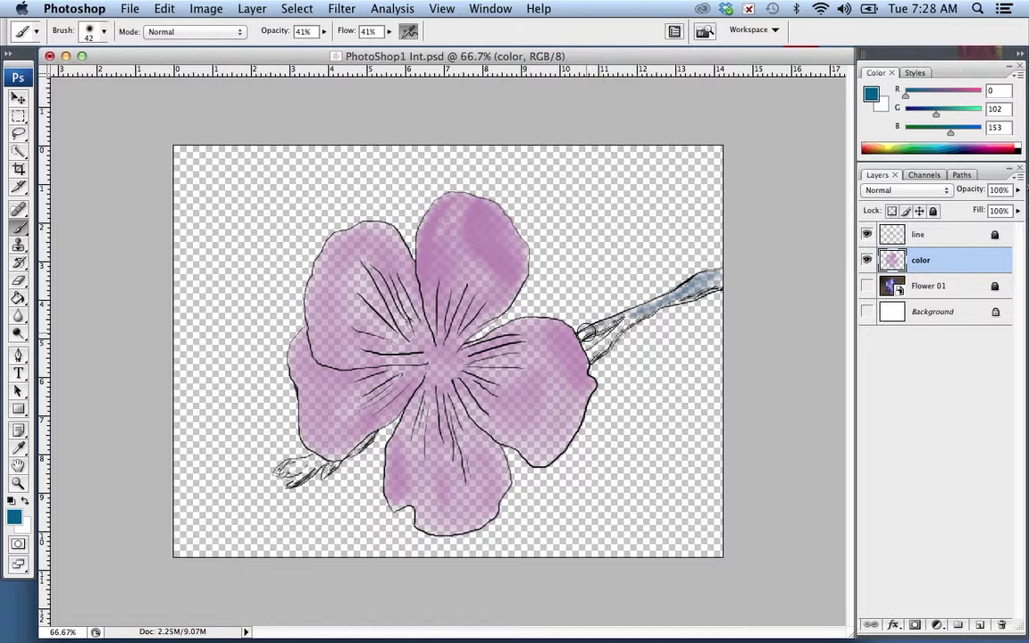
mouse_move(590, 332)
left_mouse_down()
mouse_move(631, 314)
mouse_move(590, 351)
mouse_move(706, 282)
mouse_move(662, 306)
mouse_move(700, 294)
mouse_move(635, 314)
mouse_move(676, 292)
left_mouse_up()
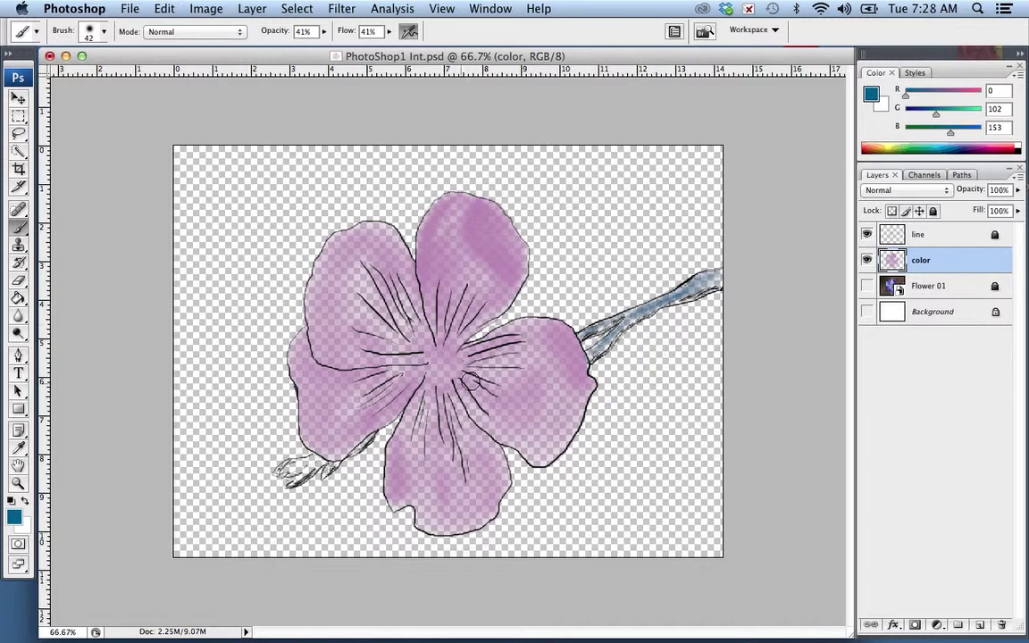
mouse_move(288, 471)
left_mouse_down()
mouse_move(308, 470)
mouse_move(276, 471)
mouse_move(326, 472)
mouse_move(366, 439)
mouse_move(302, 478)
left_mouse_up()
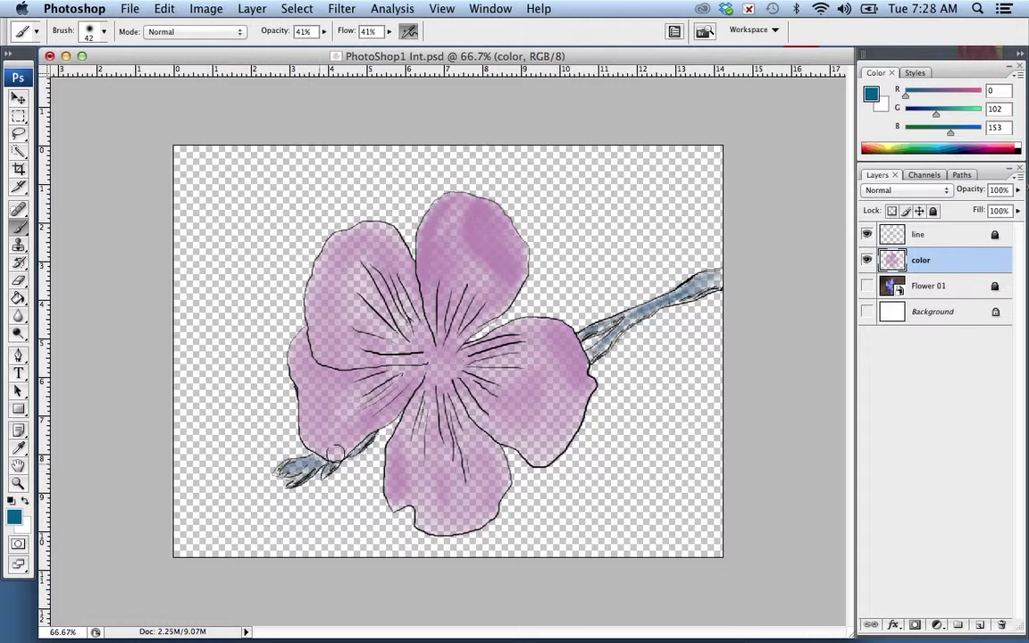
mouse_move(645, 326)
left_mouse_down()
mouse_move(586, 330)
mouse_move(629, 322)
mouse_move(723, 269)
left_mouse_up()
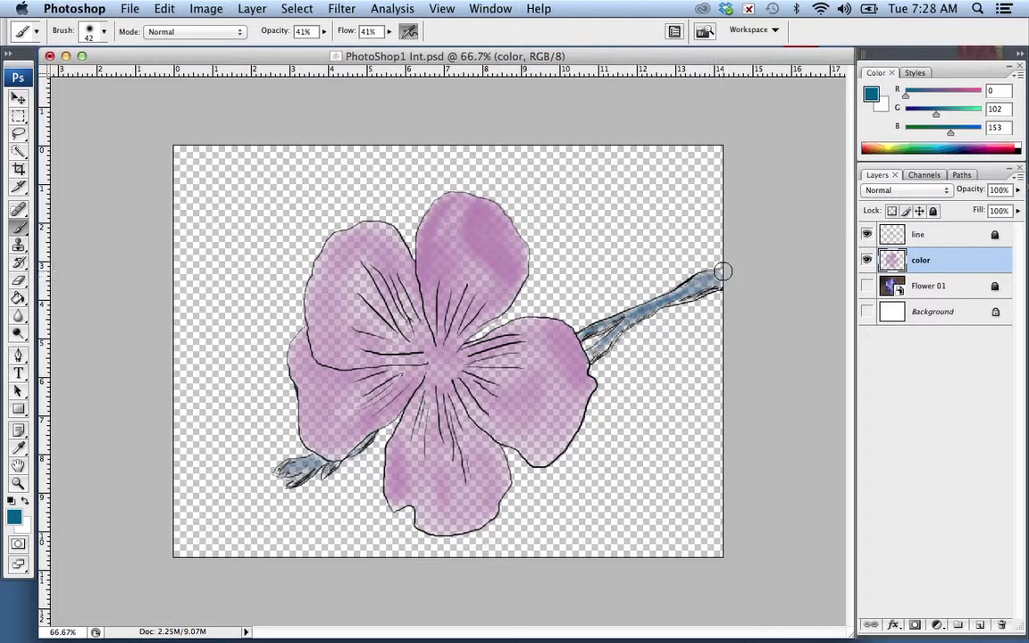
left_click(935, 212)
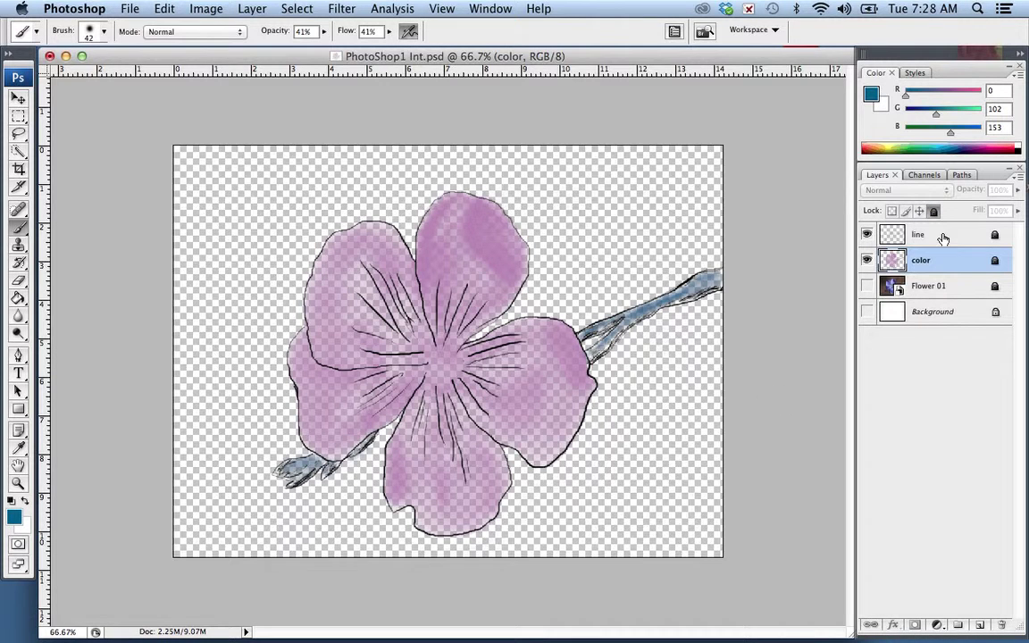
Step: Add a new layer above the color layer and name it Bg
left_click(980, 625)
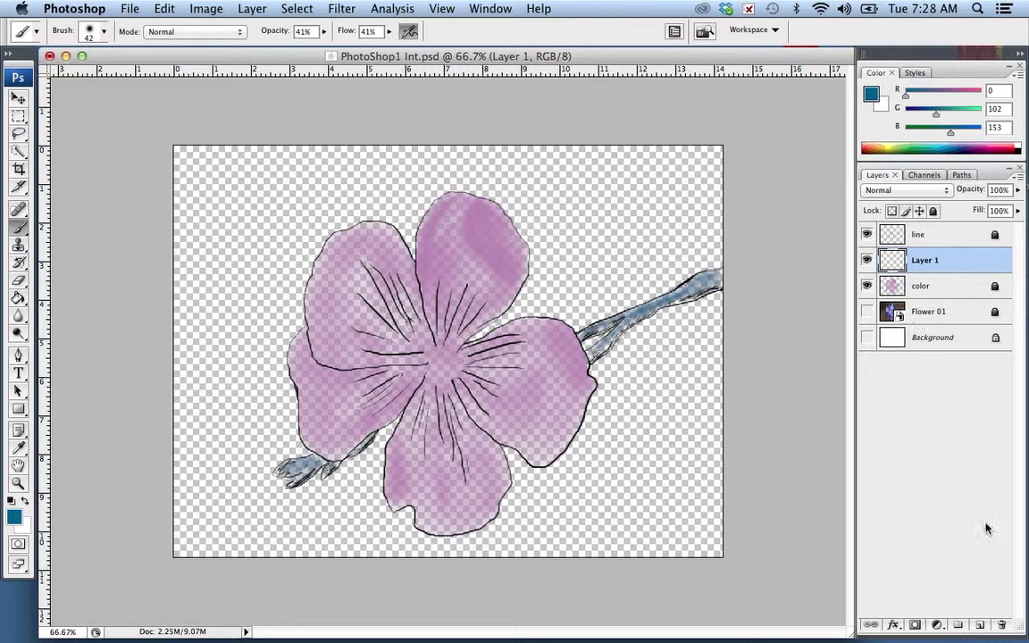
double_click(922, 261)
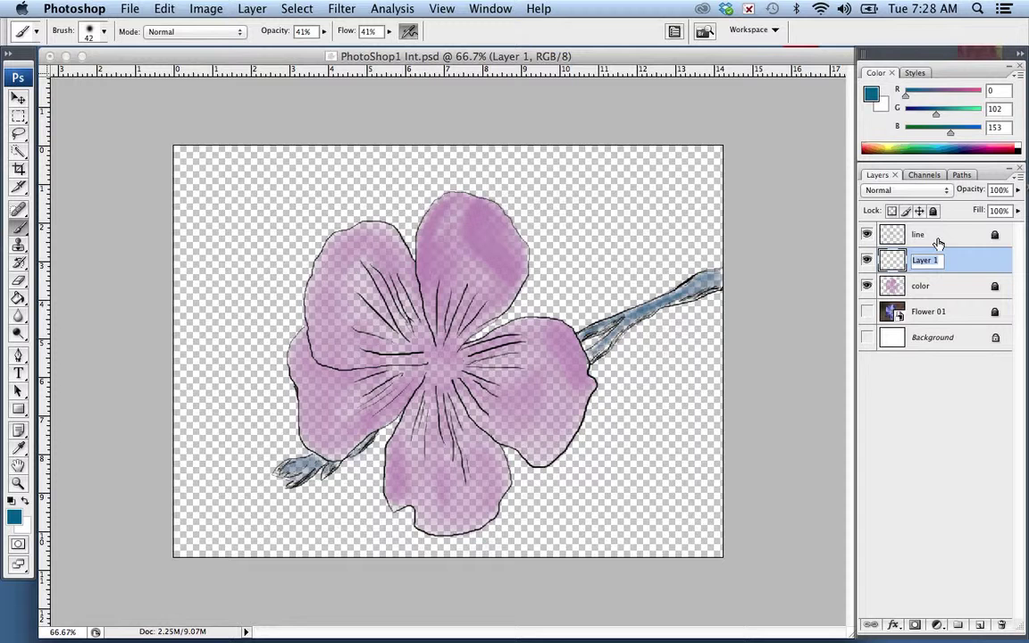
type("Bg")
Step: Hide the line and color layers to view Bg alone, and make the color layer visible again
left_click(868, 236)
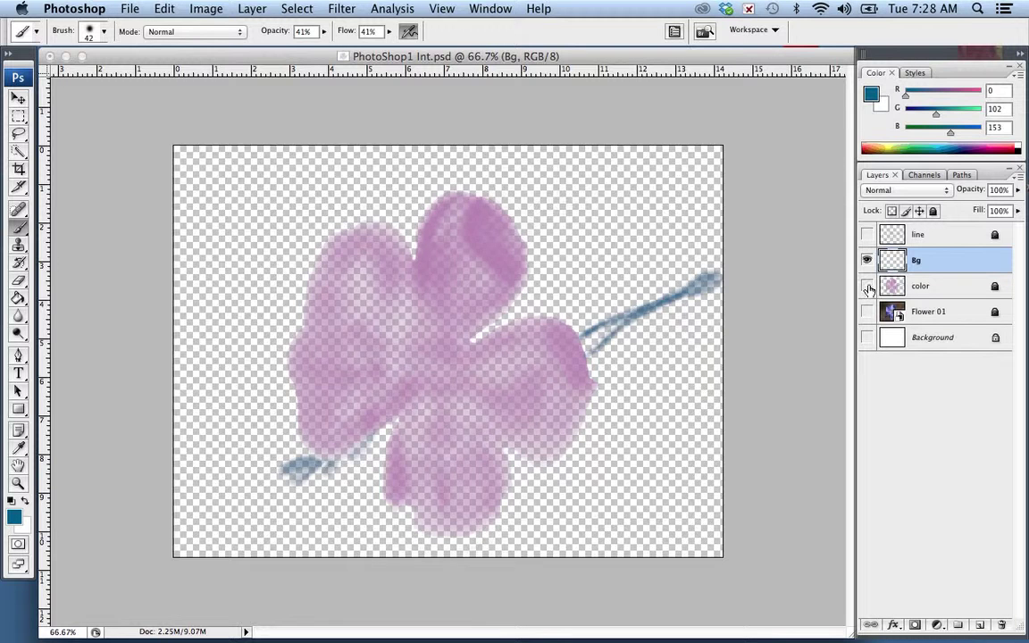
left_click(864, 261, "alt")
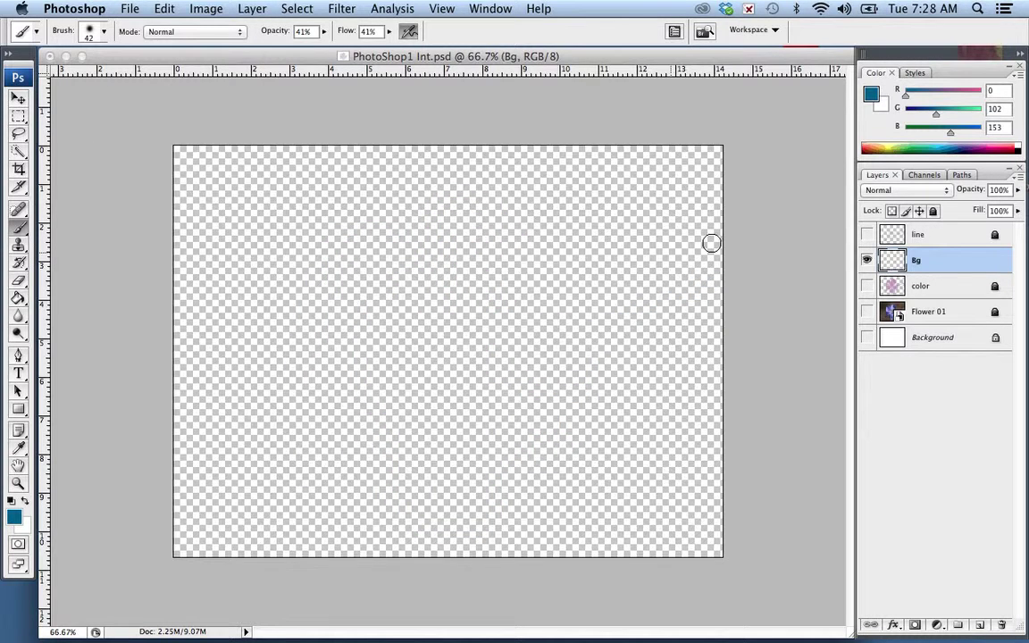
left_click(867, 285)
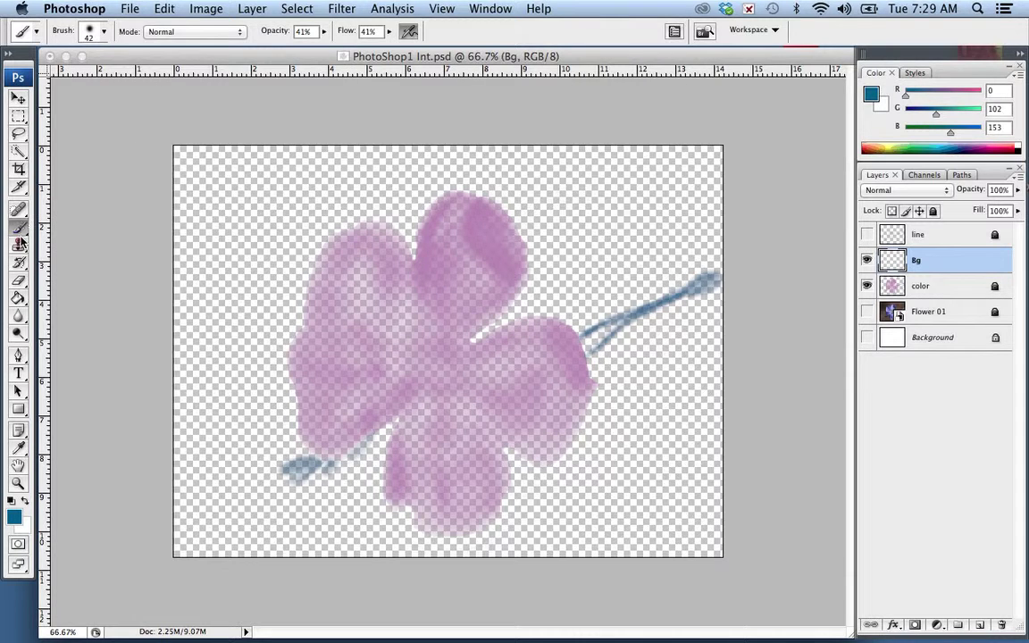
Step: Choose the 46 px spatter brush preset and enlarge its master diameter to 185 px
left_click(93, 32)
left_click_drag(175, 176, 178, 219)
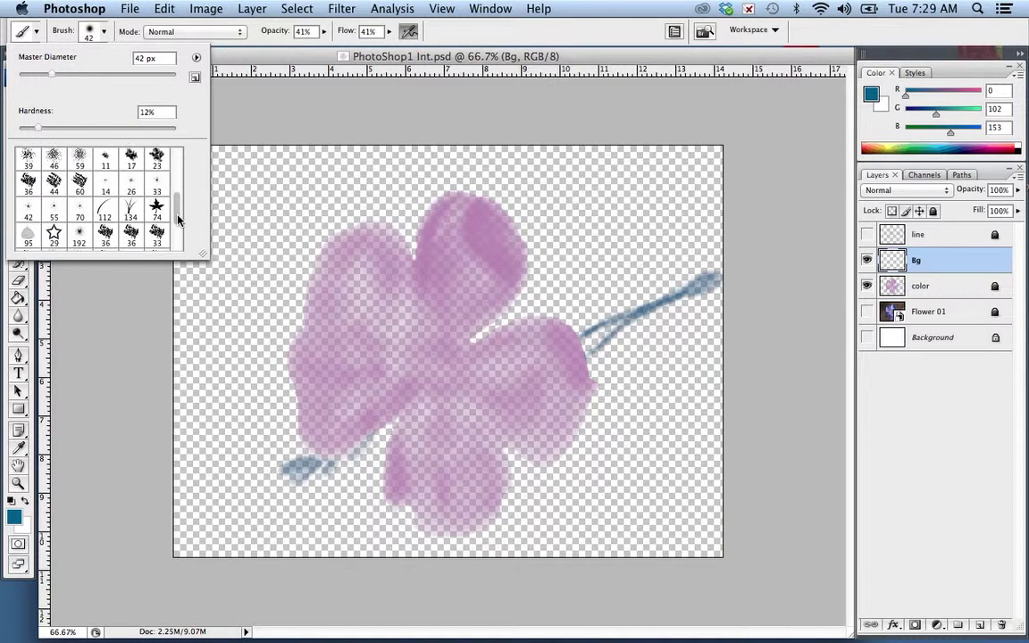
left_click(53, 154)
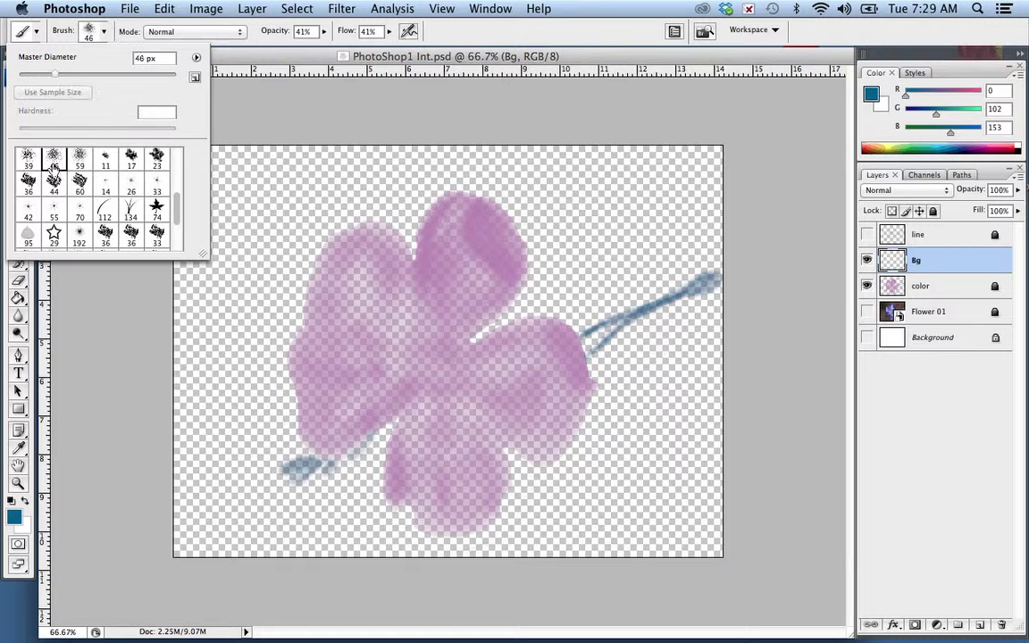
left_click_drag(55, 74, 132, 77)
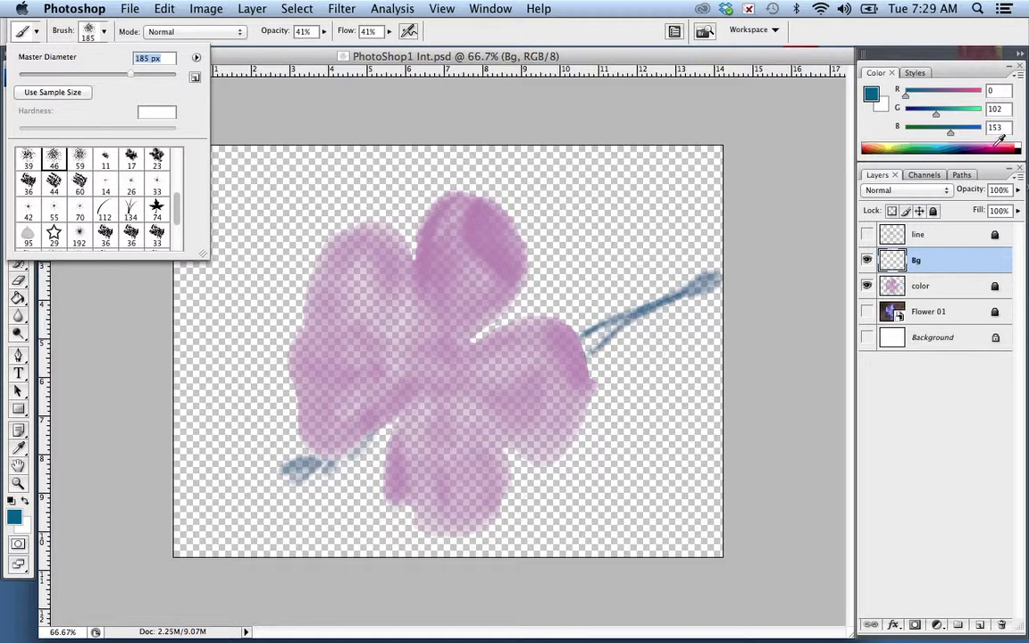
Step: Paint light green (RGB 153, 204, 102) and dark blue (RGB 51, 51, 102) blotches around the flower on the Bg layer
left_click(908, 143)
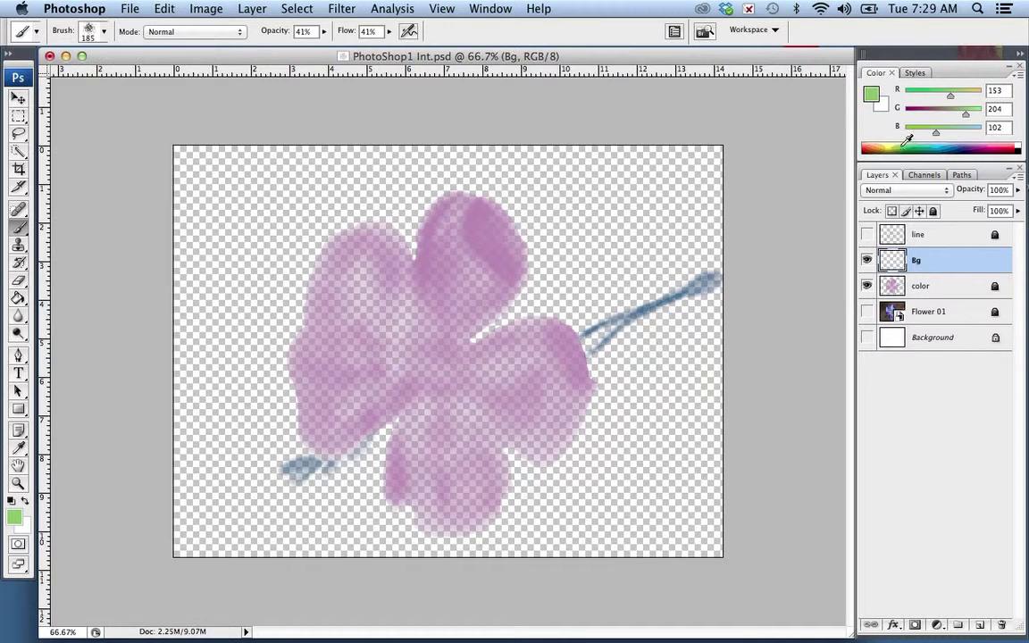
mouse_move(527, 165)
left_mouse_down()
mouse_move(551, 176)
mouse_move(643, 172)
mouse_move(641, 239)
left_mouse_up()
mouse_move(706, 478)
left_mouse_down()
mouse_move(710, 287)
mouse_move(629, 377)
mouse_move(606, 498)
mouse_move(544, 525)
mouse_move(537, 489)
mouse_move(662, 553)
mouse_move(732, 549)
mouse_move(678, 426)
mouse_move(703, 318)
mouse_move(712, 175)
mouse_move(703, 148)
mouse_move(193, 167)
mouse_move(243, 189)
mouse_move(199, 325)
mouse_move(208, 414)
mouse_move(184, 462)
mouse_move(211, 525)
mouse_move(288, 544)
mouse_move(355, 508)
mouse_move(377, 476)
mouse_move(295, 534)
mouse_move(429, 570)
mouse_move(559, 528)
mouse_move(321, 538)
mouse_move(406, 534)
mouse_move(257, 505)
mouse_move(236, 411)
mouse_move(274, 427)
mouse_move(279, 440)
mouse_move(288, 354)
mouse_move(317, 294)
mouse_move(319, 215)
mouse_move(411, 166)
mouse_move(424, 241)
mouse_move(348, 215)
mouse_move(363, 193)
mouse_move(499, 168)
mouse_move(612, 178)
mouse_move(523, 196)
left_mouse_up()
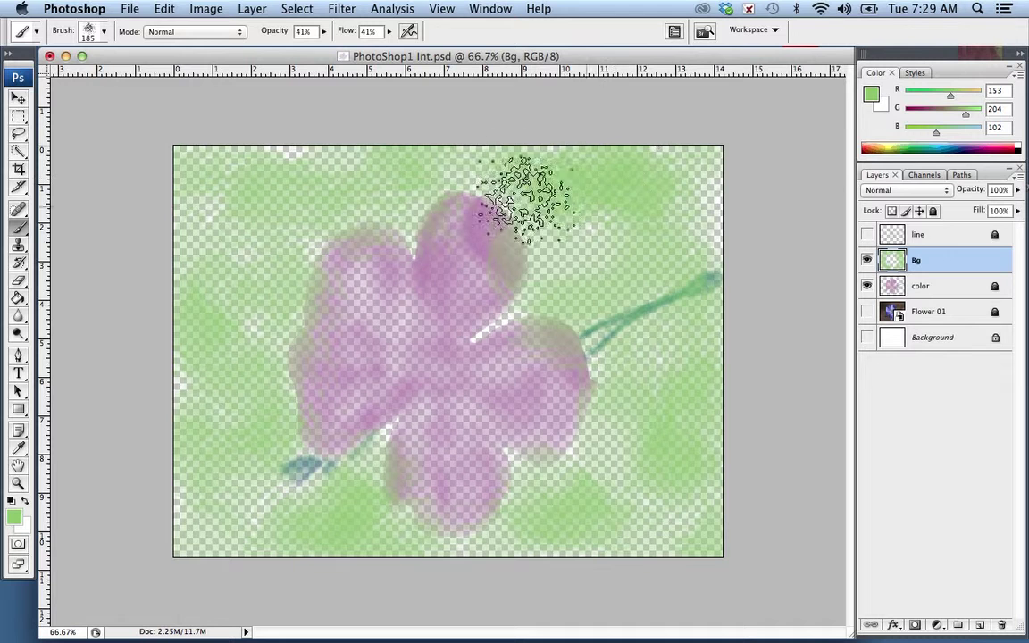
left_click(980, 144)
mouse_move(586, 223)
left_mouse_down()
mouse_move(595, 252)
mouse_move(587, 242)
mouse_move(556, 253)
mouse_move(650, 235)
mouse_move(711, 190)
mouse_move(646, 150)
mouse_move(533, 178)
mouse_move(600, 184)
mouse_move(706, 245)
mouse_move(620, 295)
mouse_move(599, 325)
mouse_move(673, 424)
mouse_move(720, 426)
mouse_move(693, 484)
mouse_move(641, 524)
mouse_move(611, 475)
mouse_move(658, 360)
mouse_move(685, 349)
mouse_move(477, 547)
mouse_move(602, 554)
mouse_move(394, 522)
mouse_move(346, 498)
mouse_move(373, 452)
mouse_move(330, 517)
mouse_move(205, 534)
mouse_move(201, 503)
mouse_move(285, 480)
mouse_move(262, 432)
mouse_move(185, 378)
mouse_move(275, 351)
mouse_move(217, 332)
mouse_move(196, 242)
mouse_move(233, 213)
mouse_move(286, 281)
mouse_move(323, 245)
mouse_move(256, 155)
mouse_move(220, 134)
mouse_move(401, 140)
mouse_move(420, 189)
mouse_move(392, 203)
mouse_move(461, 159)
mouse_move(653, 213)
mouse_move(623, 168)
mouse_move(730, 214)
left_mouse_up()
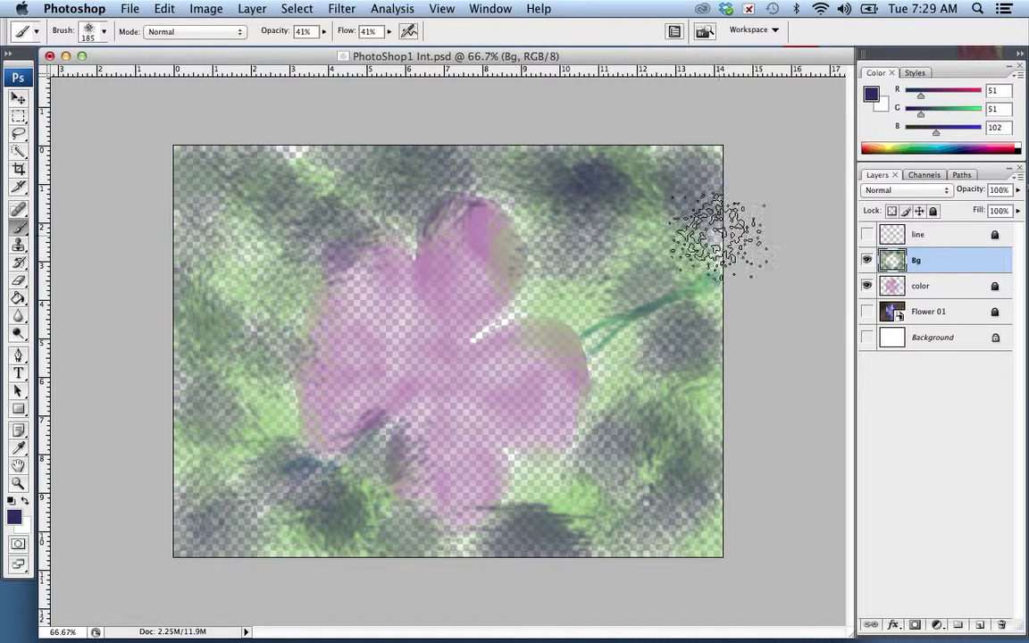
Step: Blend maroon (RGB 102, 0, 51) over the Bg layer with the brush at 19% opacity and 380 px, and show the line layer
left_click(1017, 145)
mouse_move(625, 165)
left_mouse_down()
mouse_move(692, 159)
mouse_move(679, 179)
left_mouse_up()
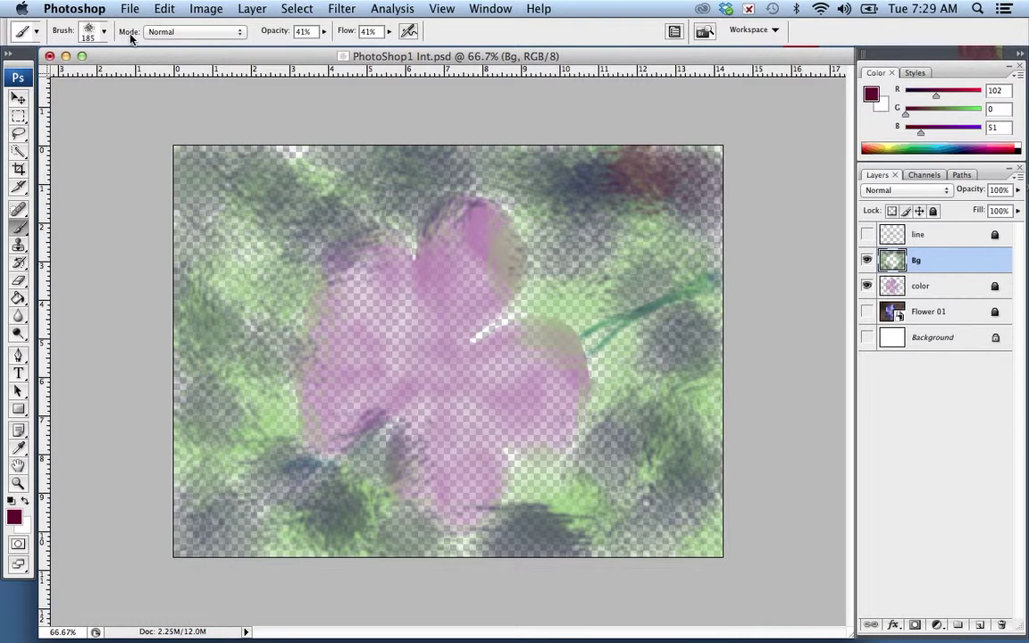
left_click(324, 32)
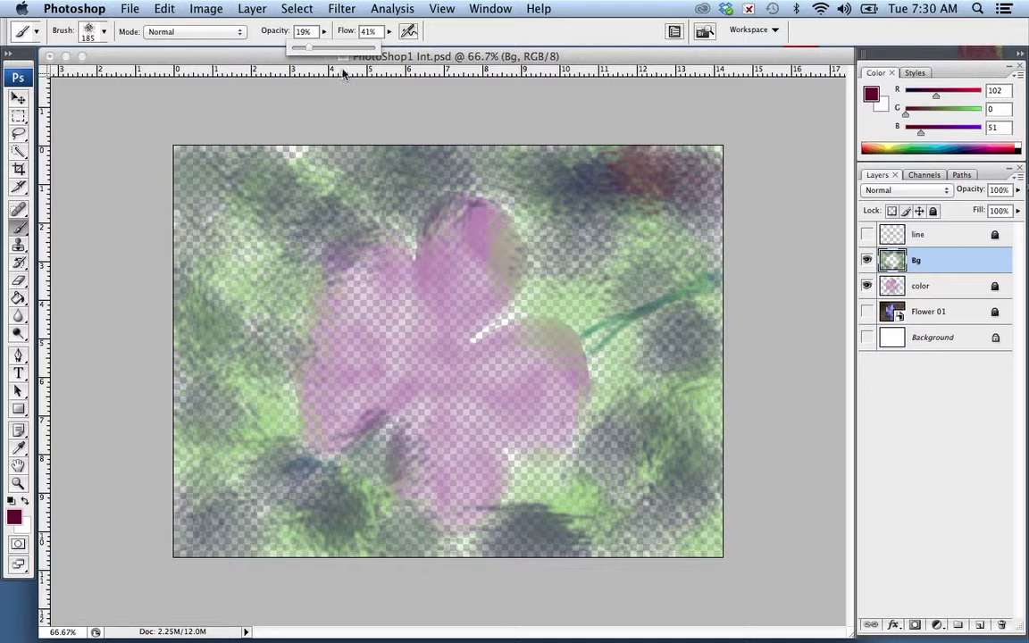
left_click(102, 33)
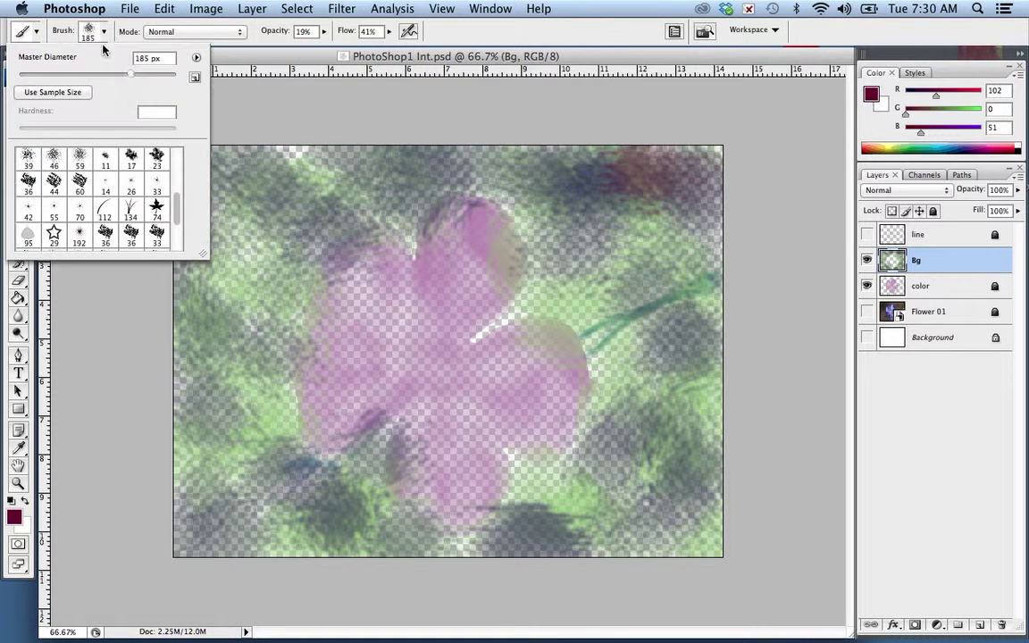
left_click_drag(147, 74, 158, 74)
left_click(625, 254)
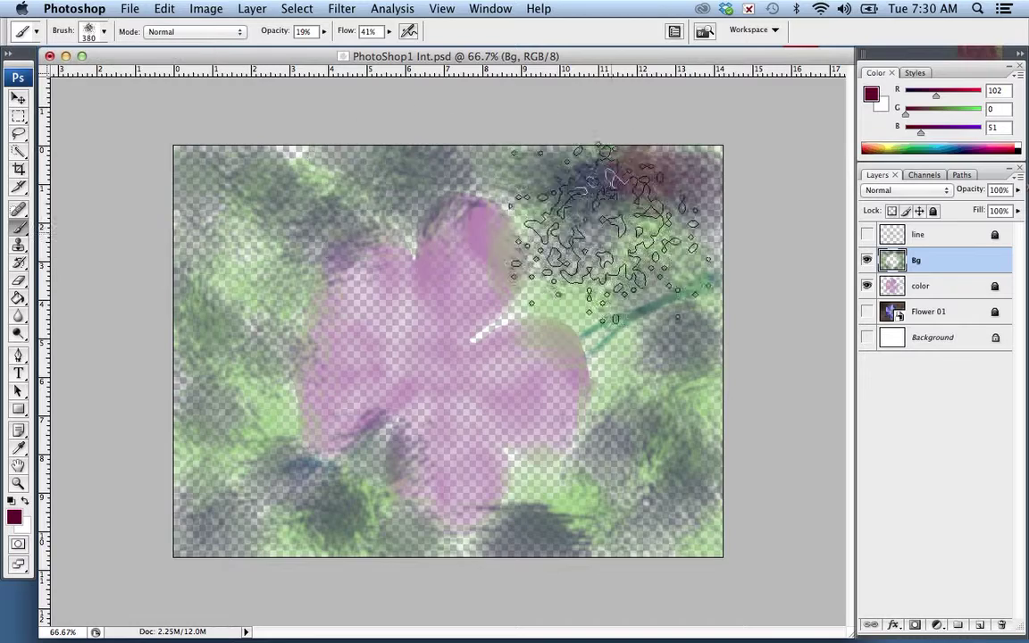
mouse_move(688, 437)
left_mouse_down()
mouse_move(689, 547)
mouse_move(713, 548)
mouse_move(530, 497)
mouse_move(618, 442)
mouse_move(628, 335)
mouse_move(563, 290)
mouse_move(510, 309)
mouse_move(591, 274)
mouse_move(557, 214)
mouse_move(518, 186)
mouse_move(266, 171)
mouse_move(236, 181)
mouse_move(272, 180)
mouse_move(191, 257)
mouse_move(257, 296)
mouse_move(206, 396)
mouse_move(251, 433)
mouse_move(257, 458)
mouse_move(206, 467)
mouse_move(321, 472)
mouse_move(309, 522)
mouse_move(477, 532)
mouse_move(682, 523)
mouse_move(774, 502)
mouse_move(817, 477)
left_mouse_up()
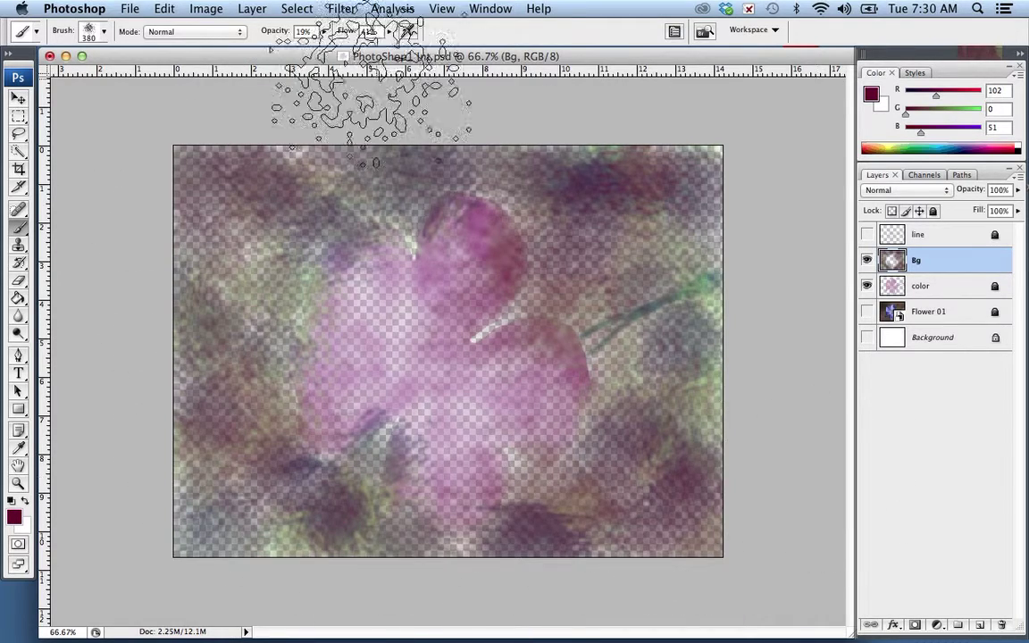
left_click(866, 234)
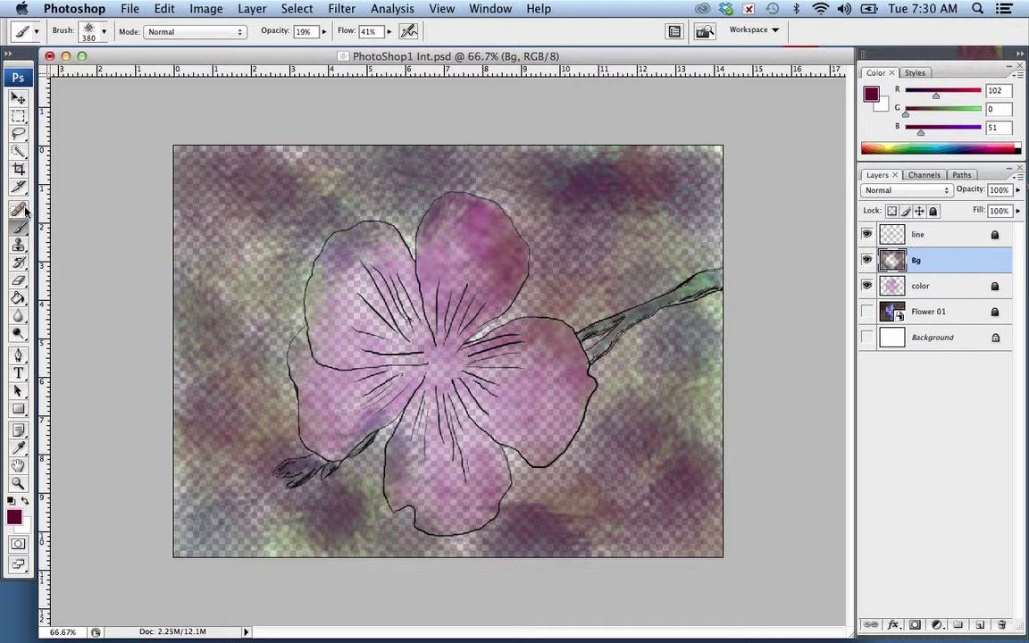
Step: Erase the Bg layer's paint over all the flower petals using the Eraser at a 68 px master diameter
left_click(19, 279)
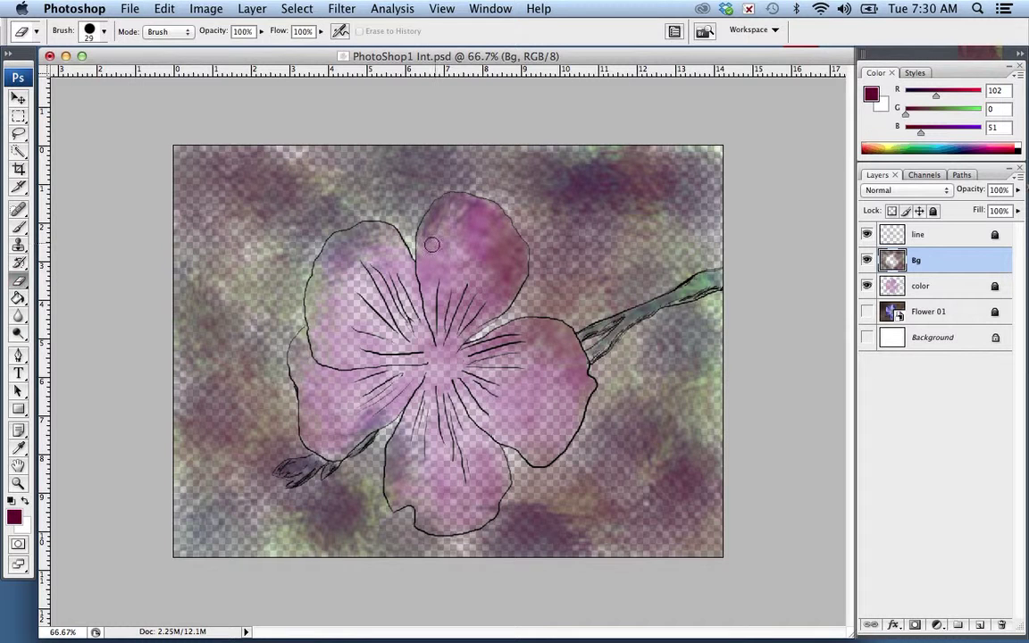
left_click(103, 34)
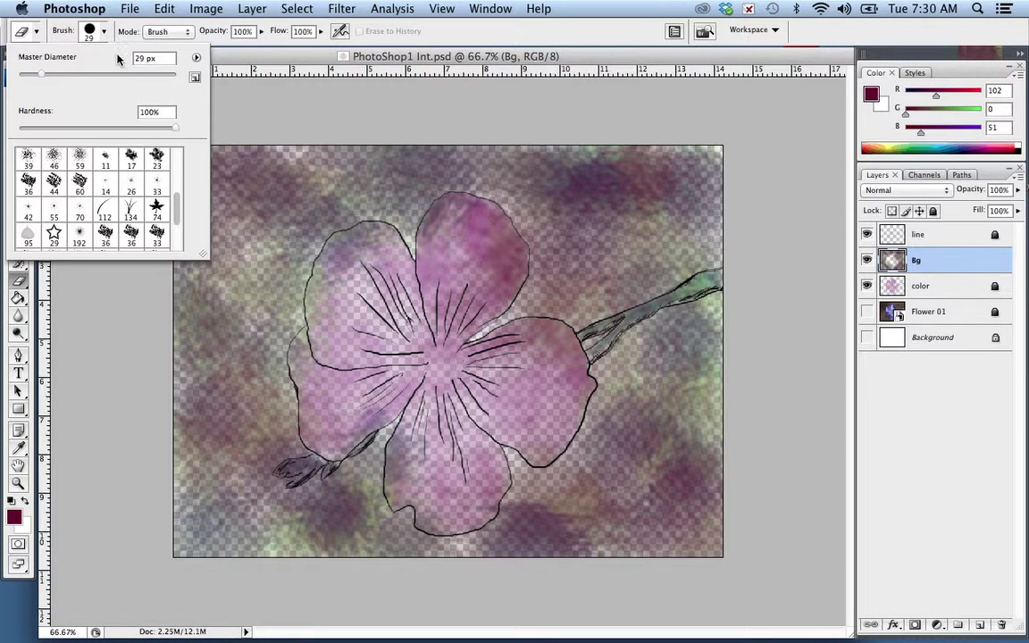
left_click_drag(41, 73, 73, 74)
key("Return")
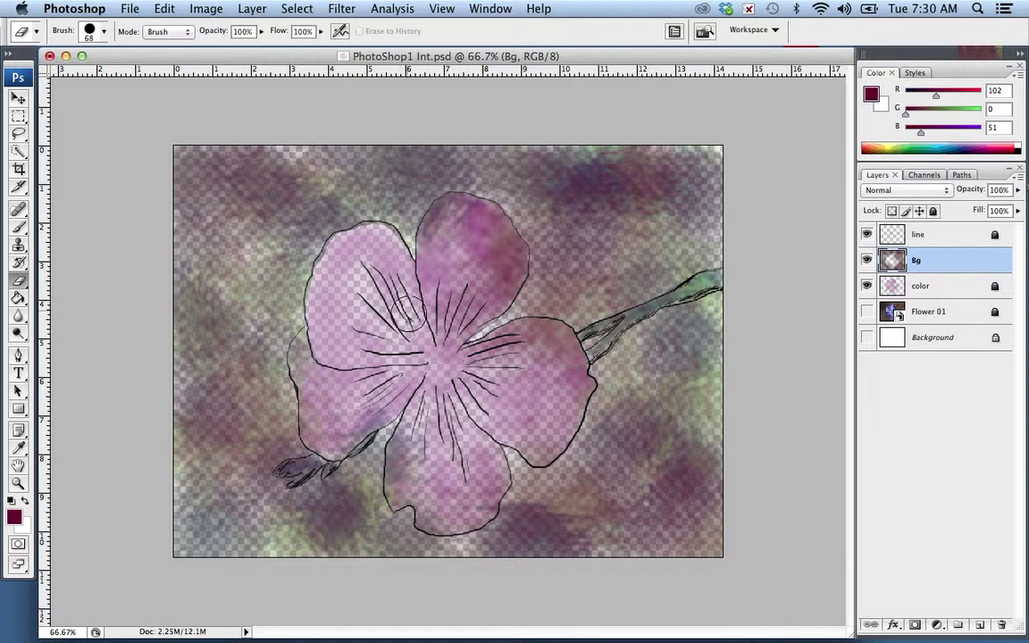
mouse_move(430, 237)
left_mouse_down()
mouse_move(449, 203)
mouse_move(485, 212)
mouse_move(518, 257)
mouse_move(478, 314)
mouse_move(500, 311)
mouse_move(519, 268)
mouse_move(453, 339)
mouse_move(500, 261)
mouse_move(453, 308)
left_mouse_up()
mouse_move(483, 261)
left_mouse_down()
mouse_move(442, 219)
mouse_move(416, 234)
mouse_move(463, 245)
left_mouse_up()
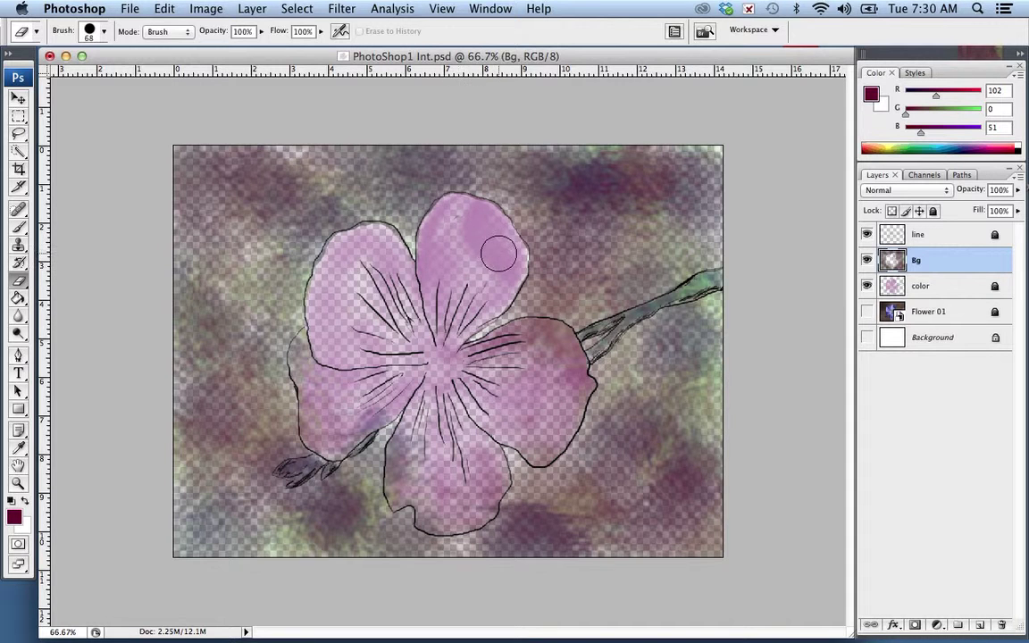
mouse_move(474, 362)
left_mouse_down()
mouse_move(534, 325)
mouse_move(565, 339)
mouse_move(584, 384)
mouse_move(543, 458)
mouse_move(475, 402)
mouse_move(463, 364)
mouse_move(537, 426)
mouse_move(485, 365)
mouse_move(544, 404)
mouse_move(526, 409)
mouse_move(542, 403)
mouse_move(543, 359)
mouse_move(495, 381)
mouse_move(507, 355)
left_mouse_up()
mouse_move(473, 420)
left_mouse_down()
mouse_move(475, 491)
mouse_move(453, 520)
mouse_move(366, 445)
mouse_move(398, 471)
mouse_move(368, 393)
mouse_move(400, 451)
mouse_move(466, 491)
mouse_move(422, 476)
mouse_move(418, 415)
left_mouse_up()
mouse_move(388, 376)
left_mouse_down()
mouse_move(348, 366)
mouse_move(326, 384)
mouse_move(335, 380)
mouse_move(331, 441)
mouse_move(290, 393)
mouse_move(273, 320)
mouse_move(325, 387)
mouse_move(345, 377)
left_mouse_up()
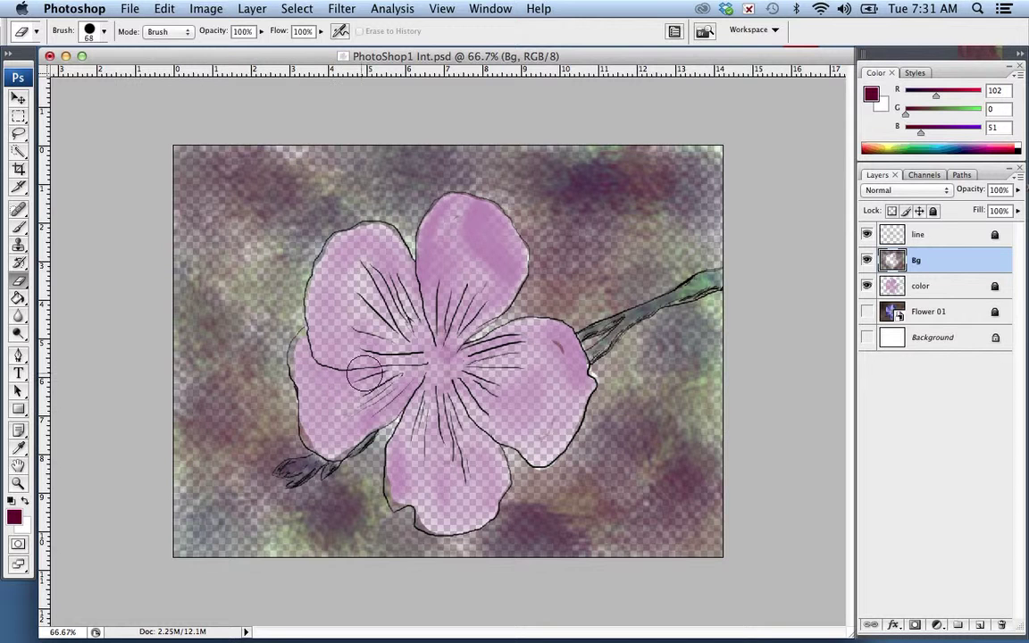
Step: Erase the Bg layer's paint over both parts of the stem with the eraser reduced to 32 px
left_click(104, 31)
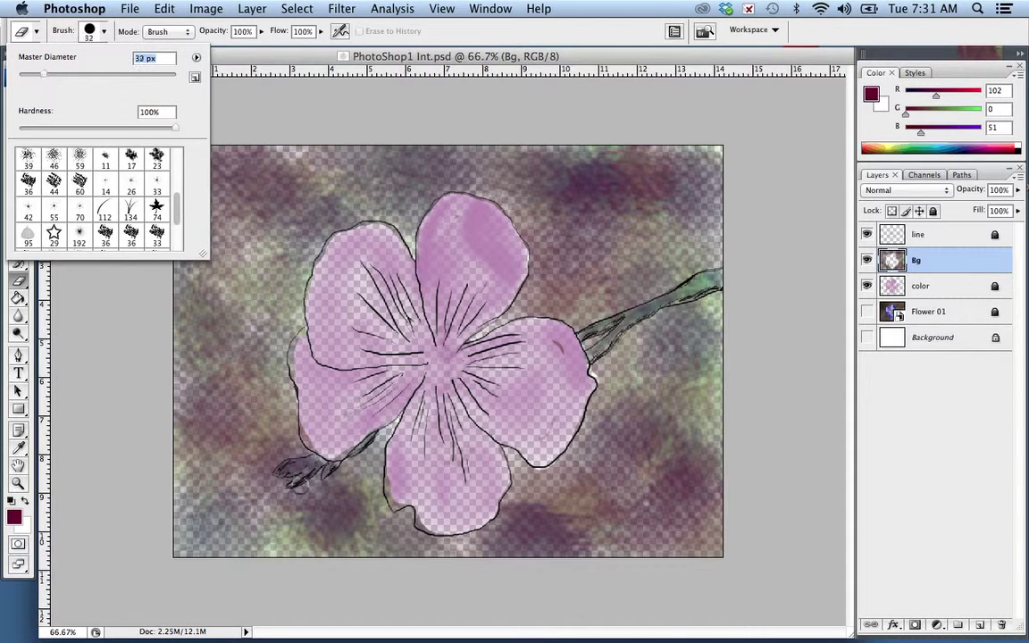
left_click(325, 452)
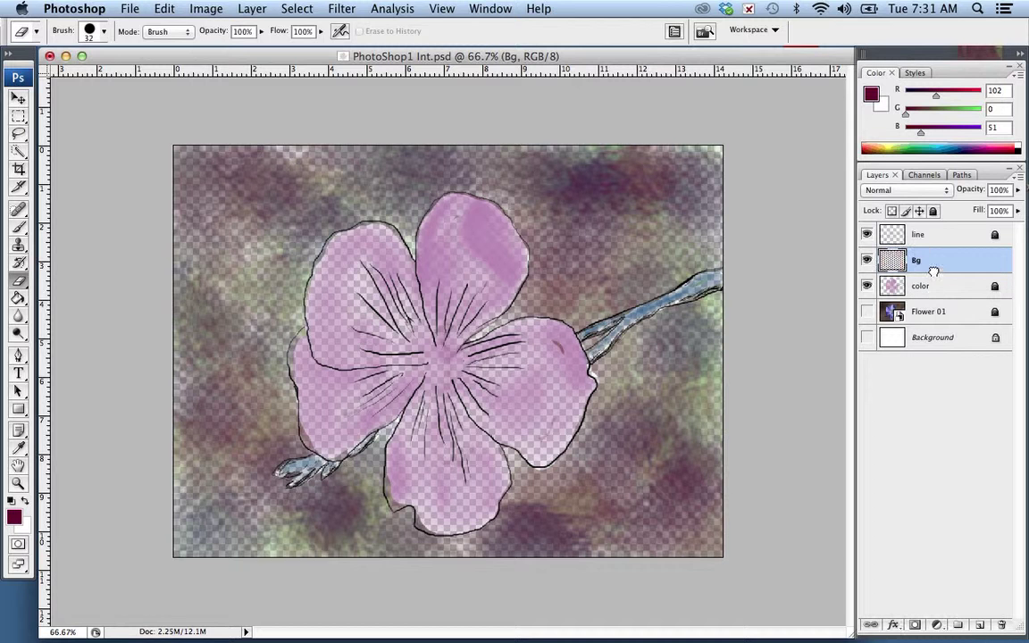
Step: Move the color layer above Bg in the layer order and make the white Background layer visible
left_click(952, 291)
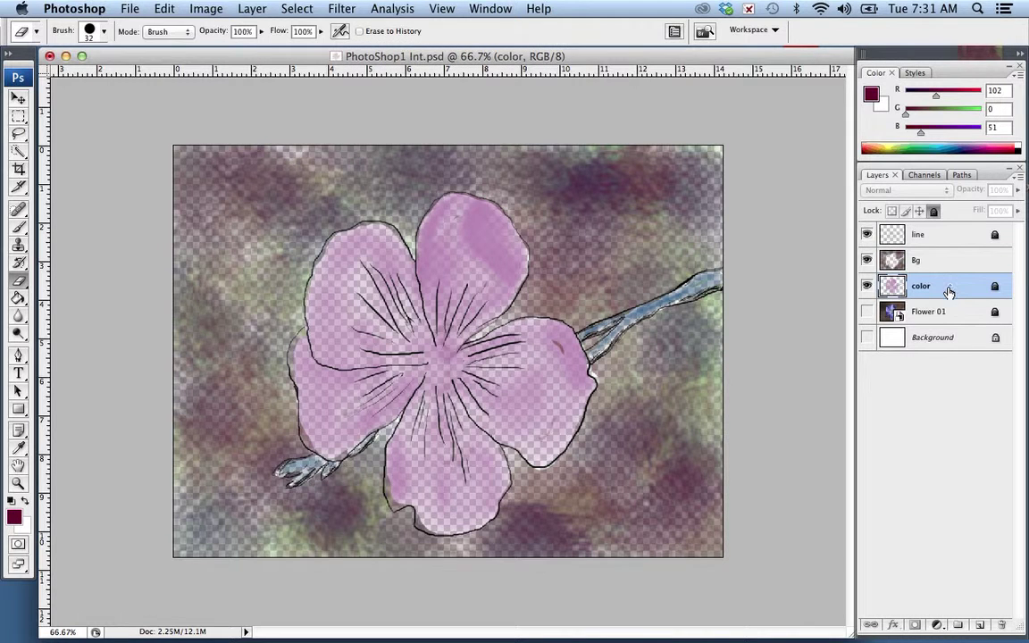
left_click_drag(948, 265, 949, 266)
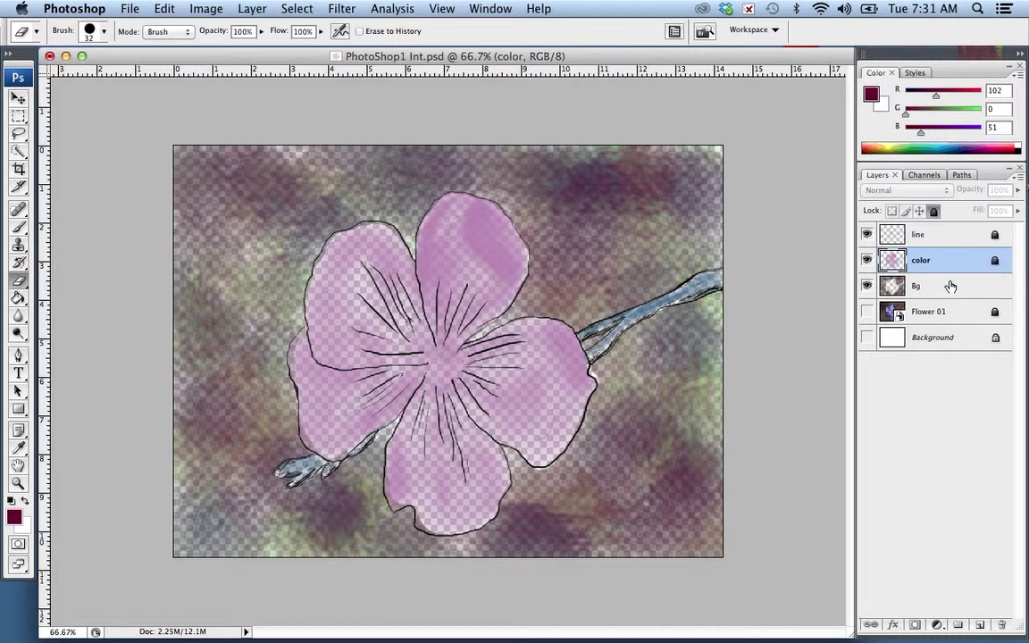
left_click(866, 337)
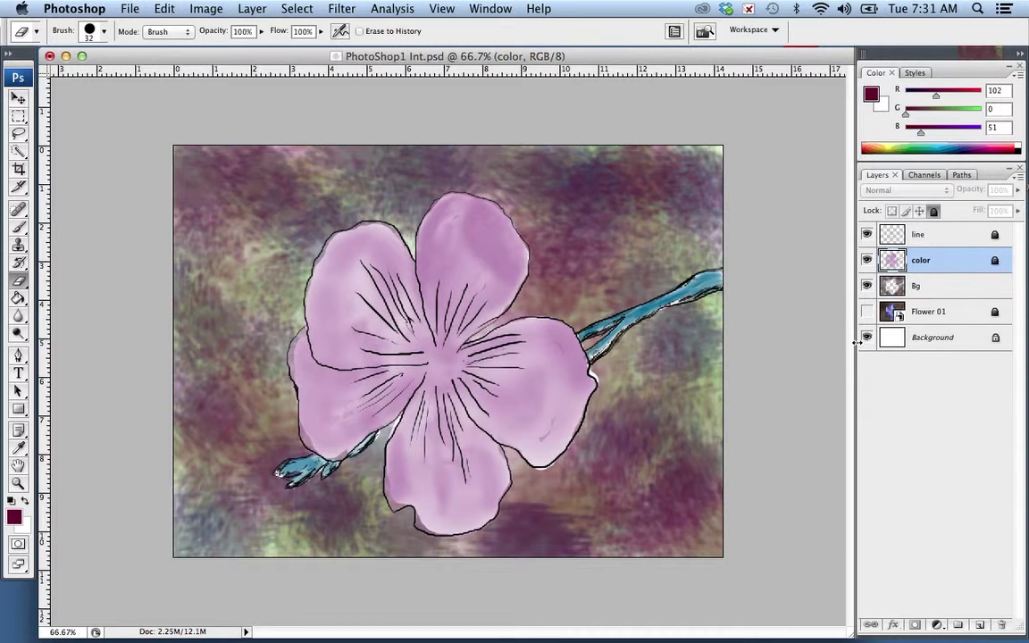